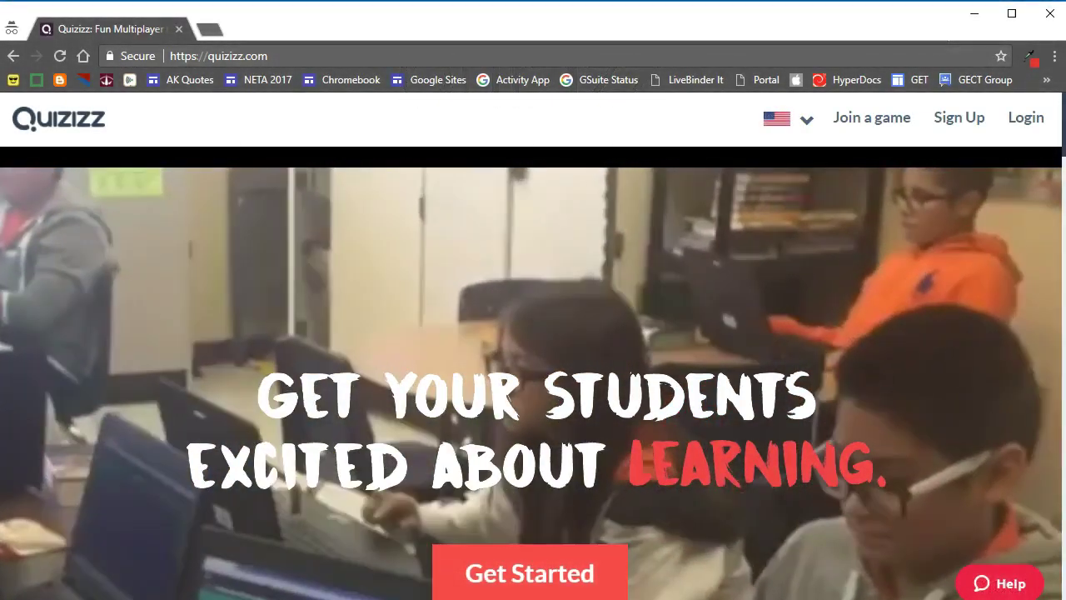
# - Create the English quiz 'Motherboard' with a motherboard picture as its cover image
pyautogui.scroll(-7, 533, 346)
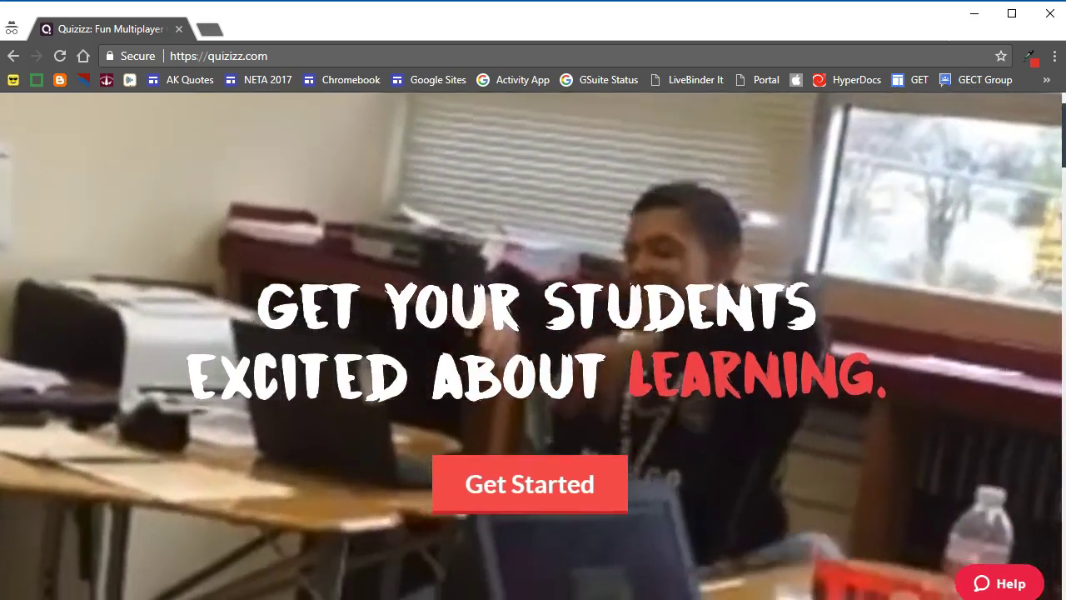
pyautogui.scroll(-8, 533, 345)
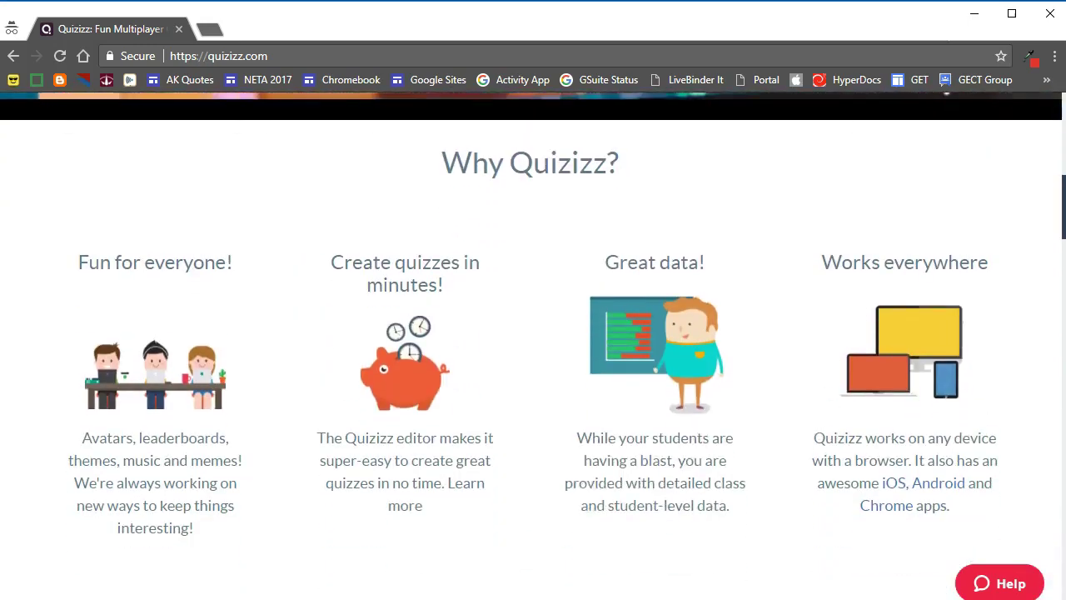
pyautogui.scroll(-8, 533, 345)
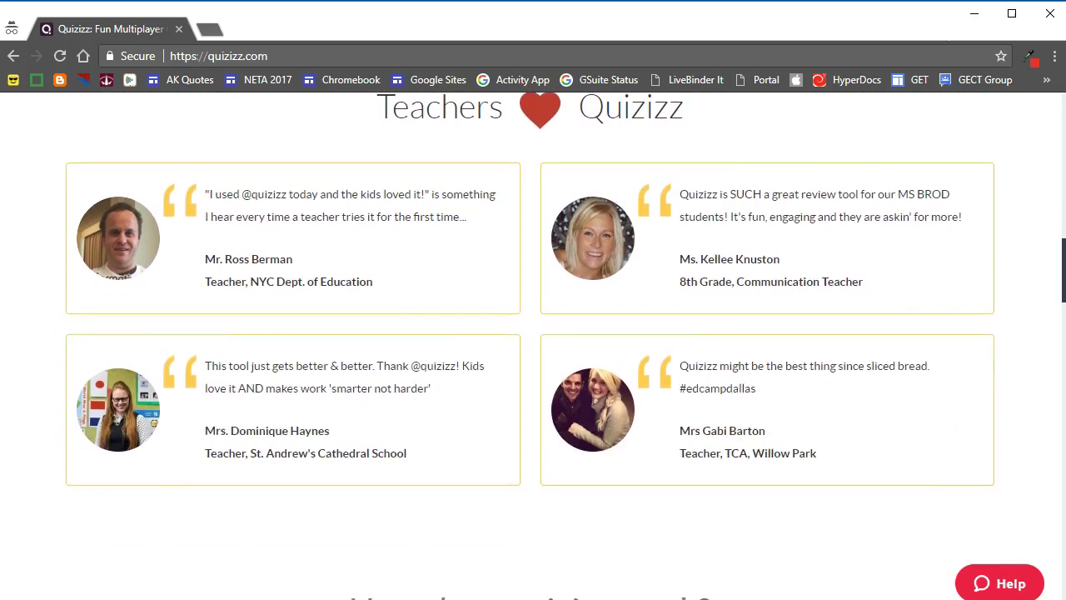
pyautogui.scroll(-8, 533, 345)
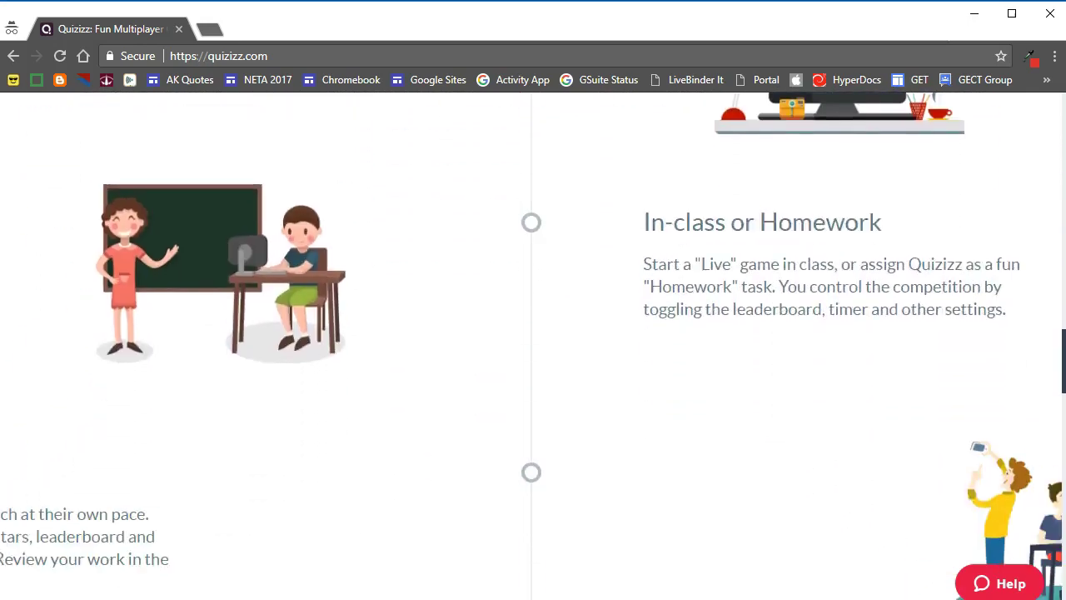
pyautogui.scroll(-2, 533, 346)
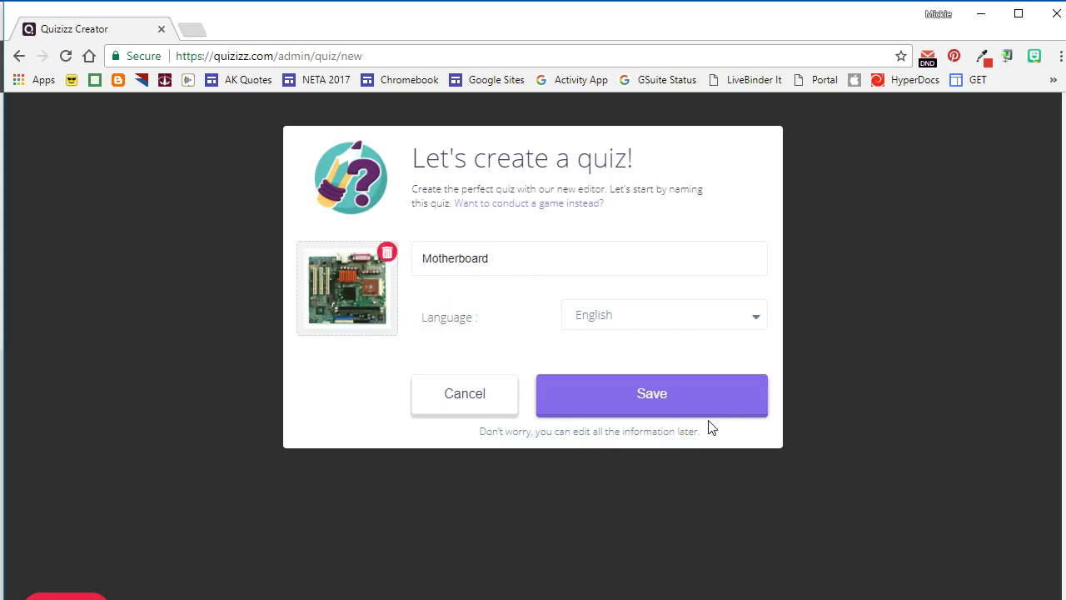
pyautogui.click(666, 397)
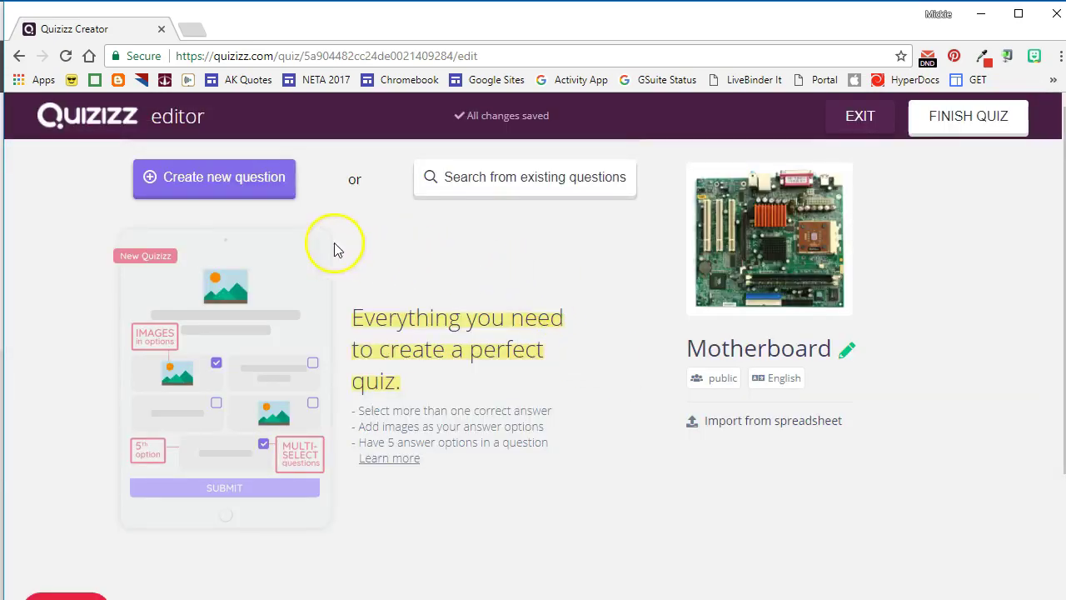
# - Add Question 1, 'What is the brain of the computer?', with options motherboard, RAM, ROM and CPU
pyautogui.click(215, 182)
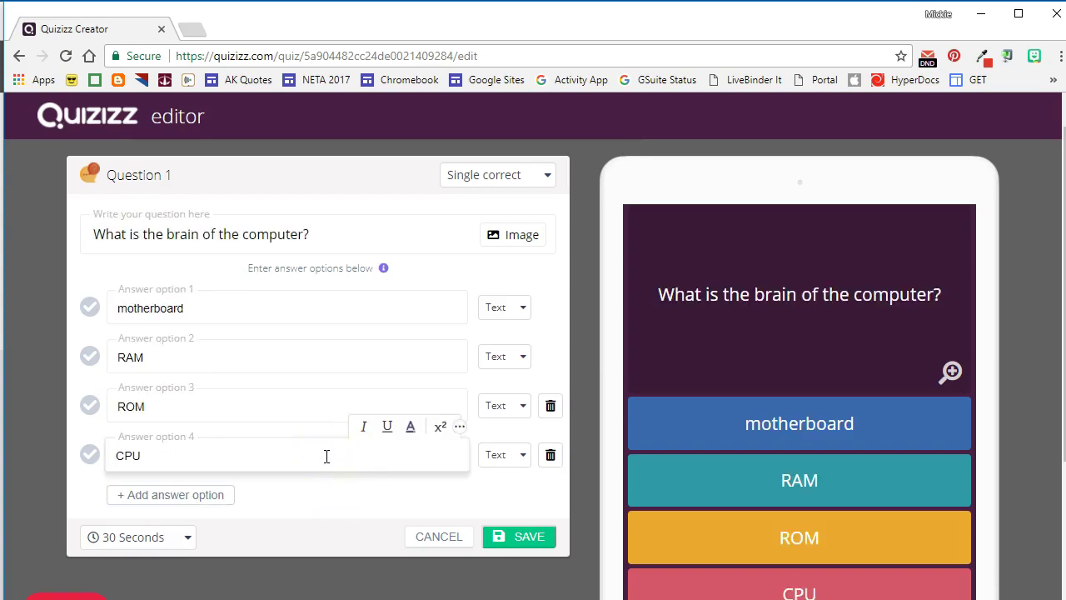
pyautogui.click(338, 455)
pyautogui.click(364, 427)
pyautogui.click(388, 428)
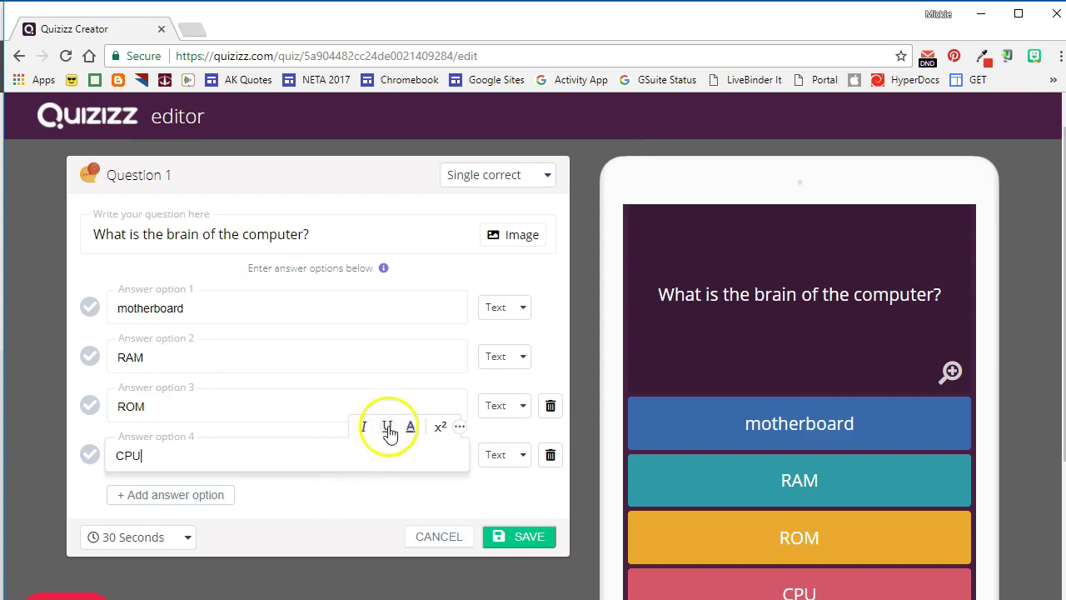
pyautogui.click(410, 427)
pyautogui.click(440, 427)
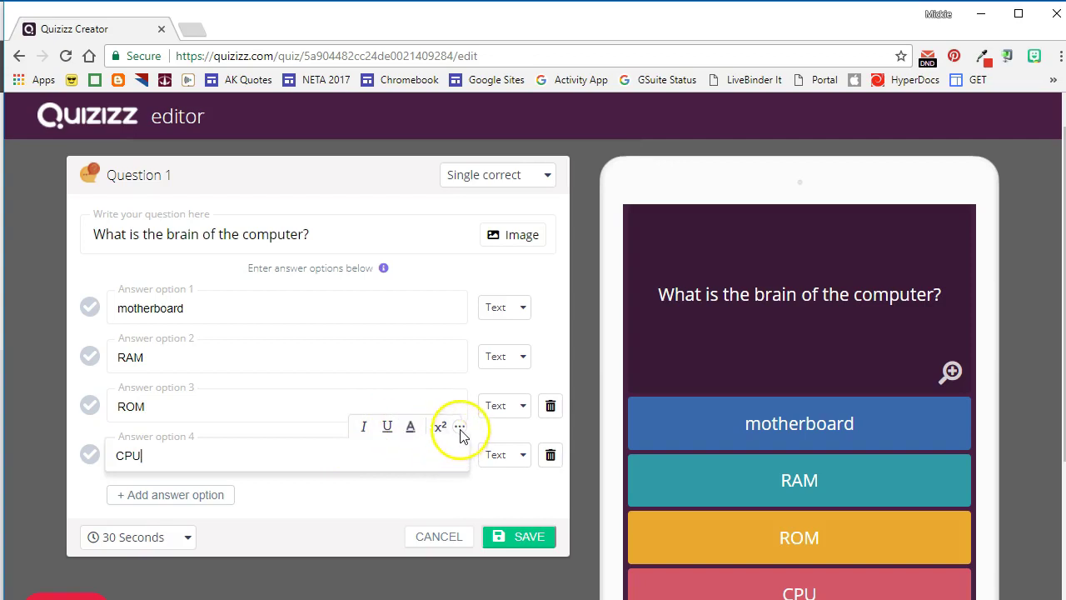
pyautogui.click(461, 429)
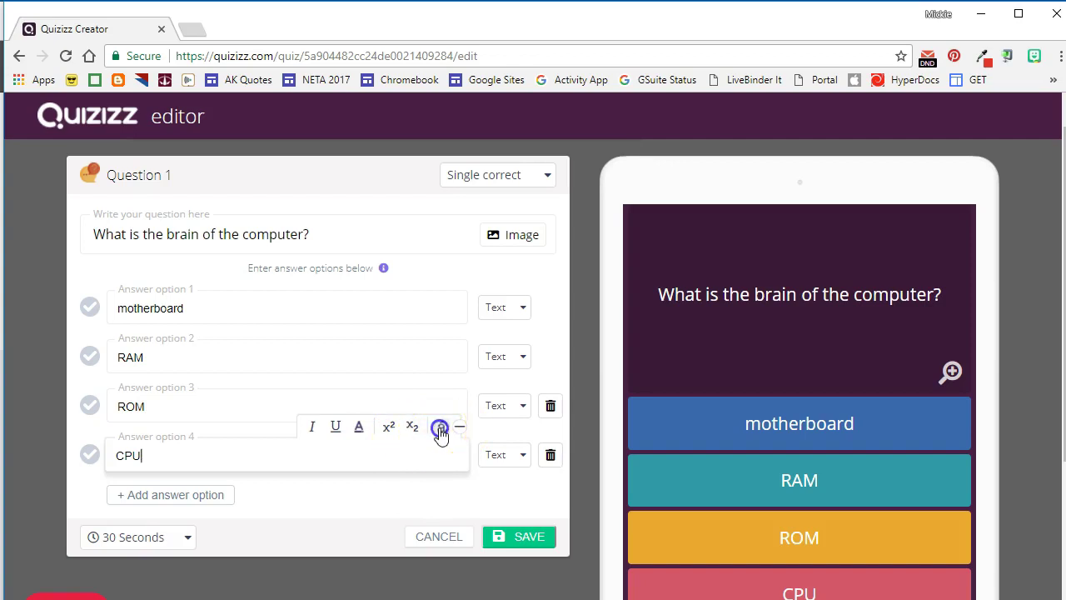
pyautogui.click(441, 427)
pyautogui.scroll(-3, 431, 469)
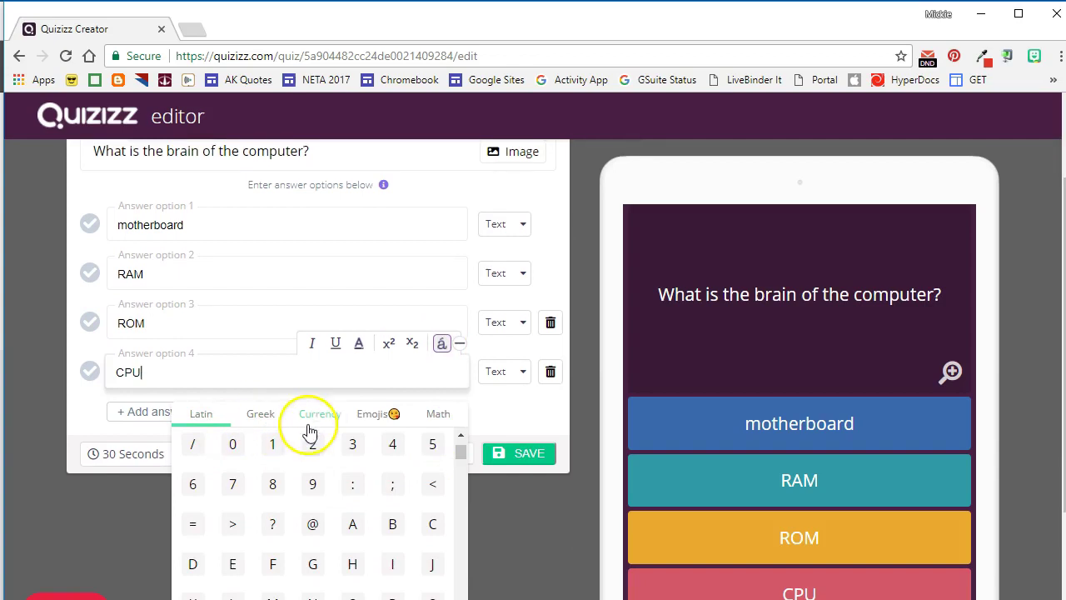
pyautogui.click(377, 420)
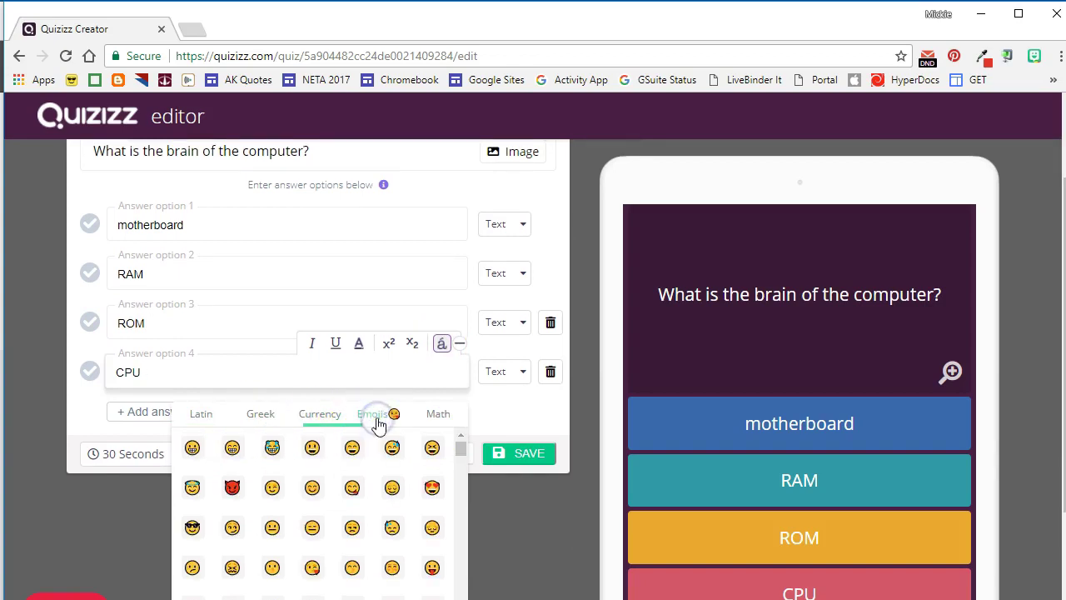
pyautogui.click(438, 422)
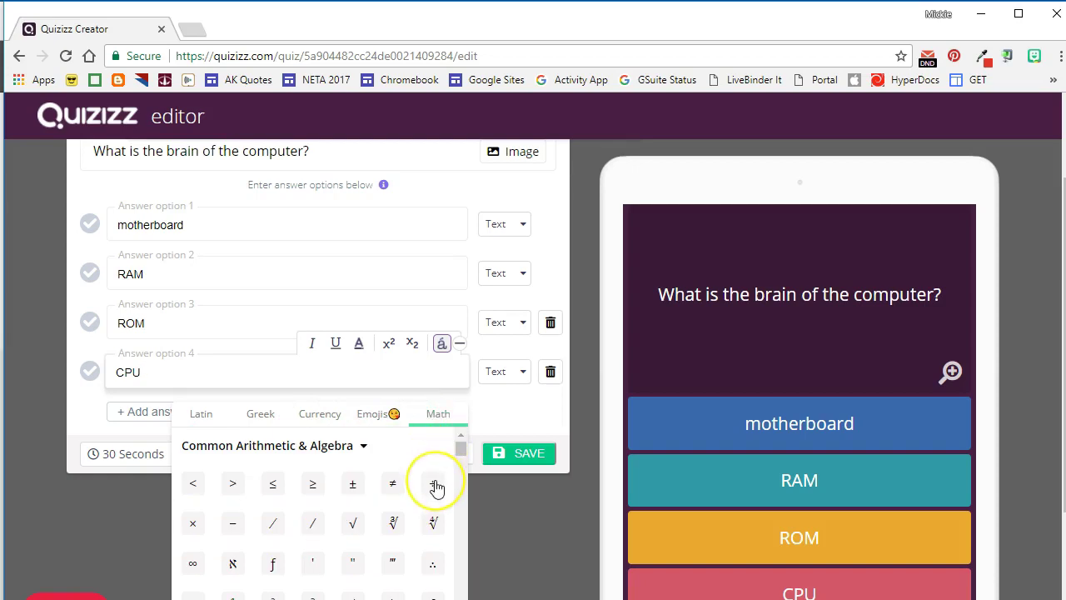
pyautogui.scroll(-6, 436, 488)
pyautogui.scroll(-5, 437, 487)
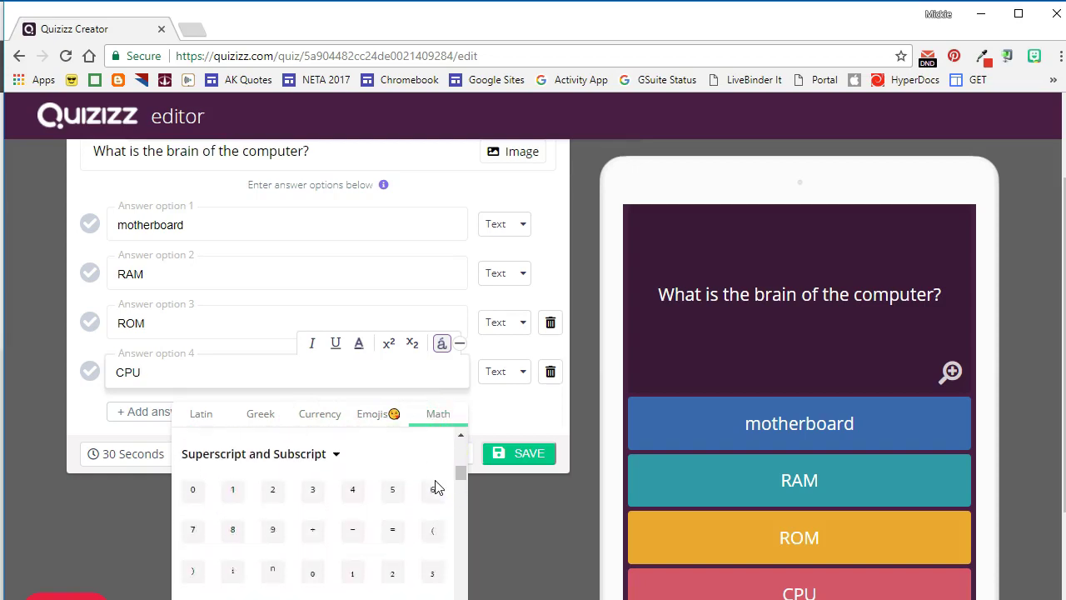
pyautogui.scroll(-1, 435, 487)
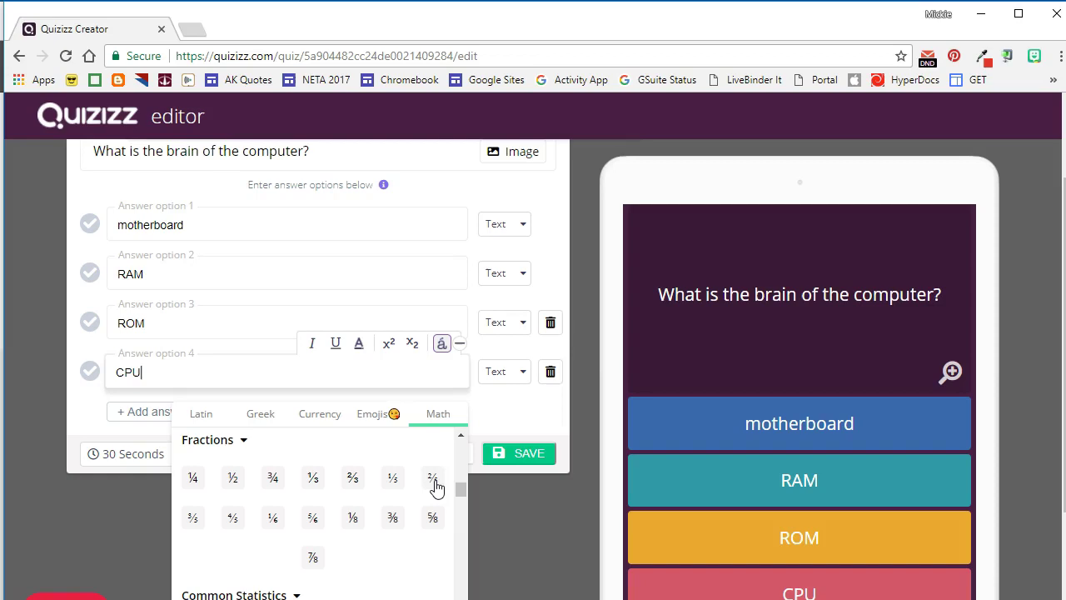
pyautogui.scroll(5, 435, 487)
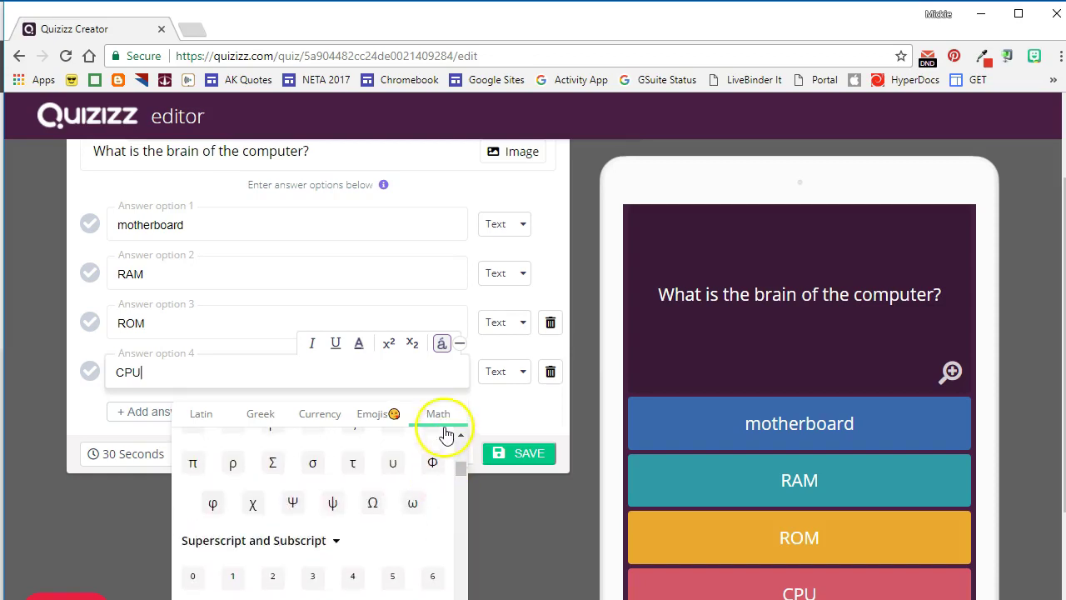
pyautogui.click(441, 346)
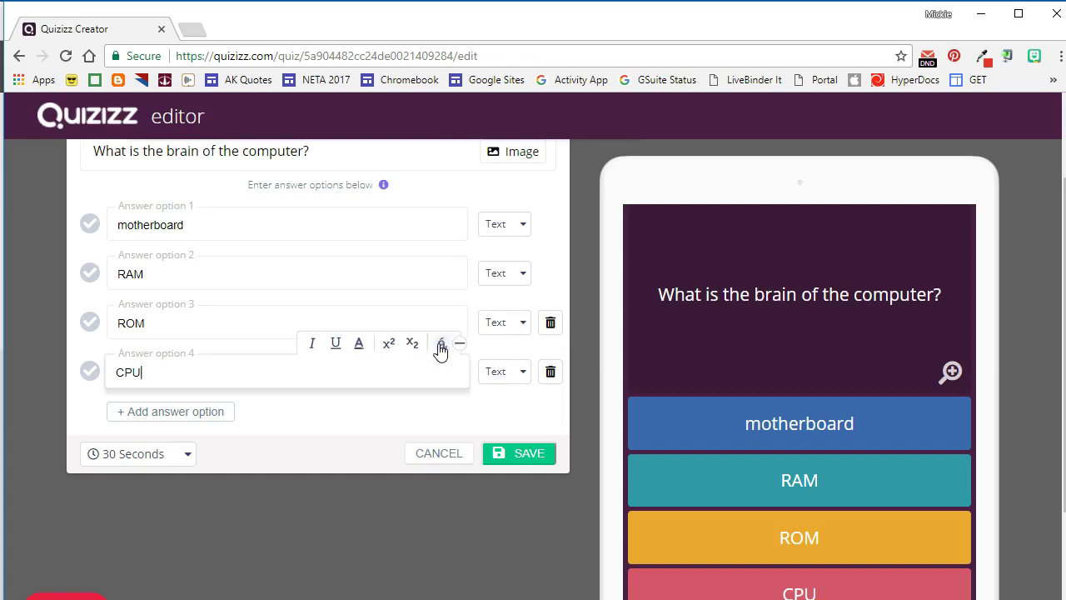
pyautogui.click(394, 385)
pyautogui.scroll(1, 385, 406)
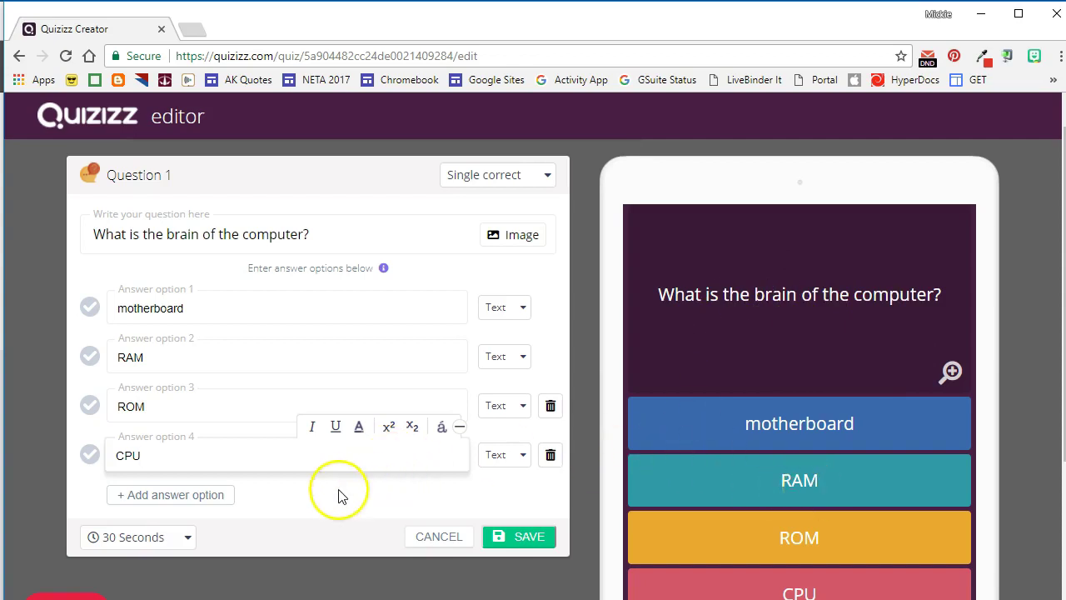
# - Keep the 30-second timer, mark CPU as correct, and save Question 1
pyautogui.click(156, 538)
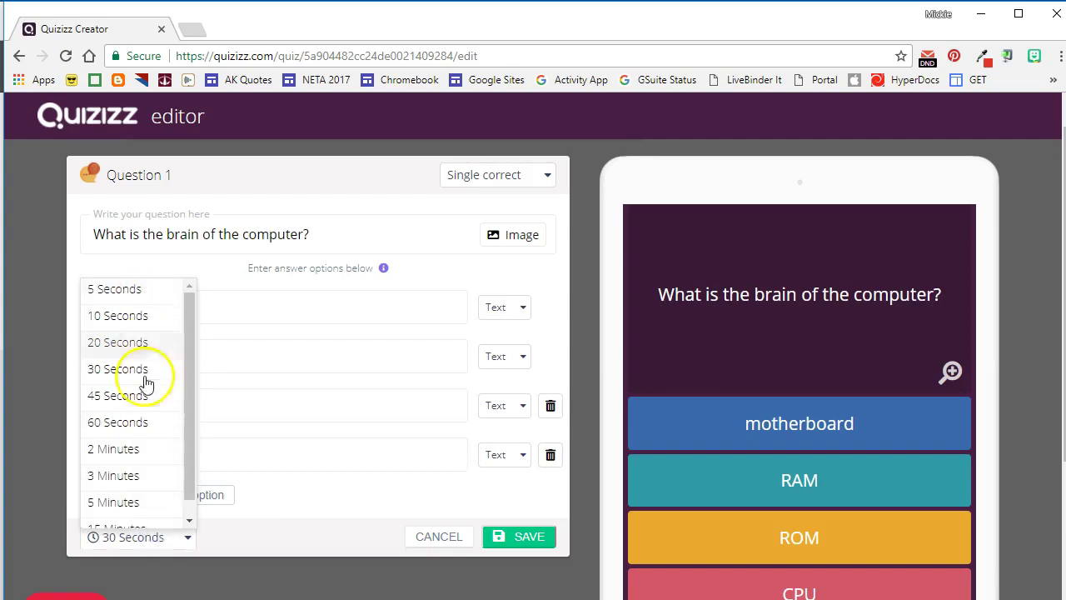
pyautogui.scroll(-1, 148, 408)
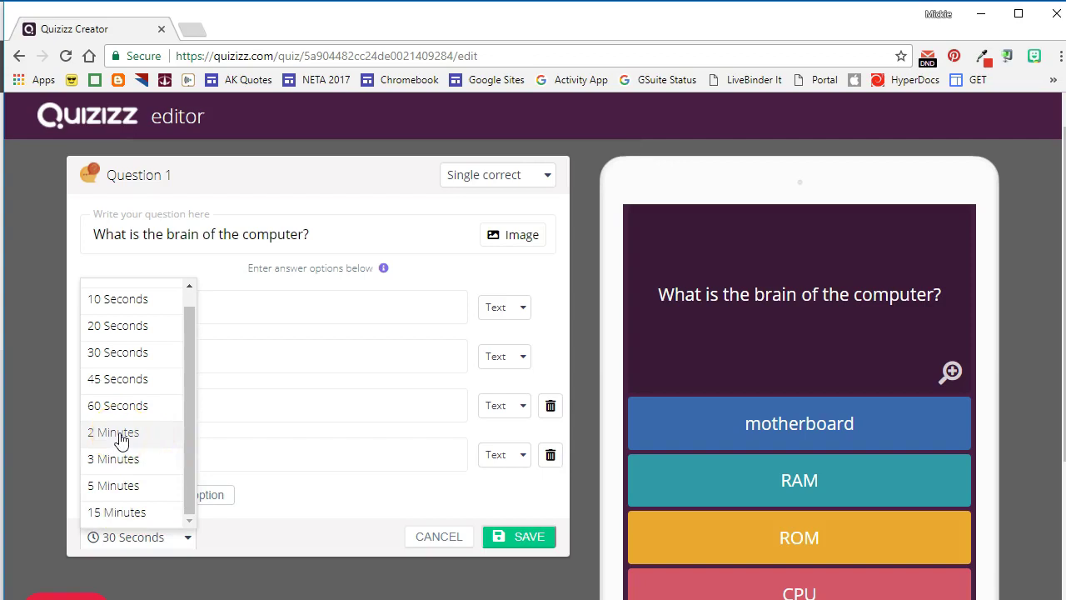
pyautogui.click(107, 353)
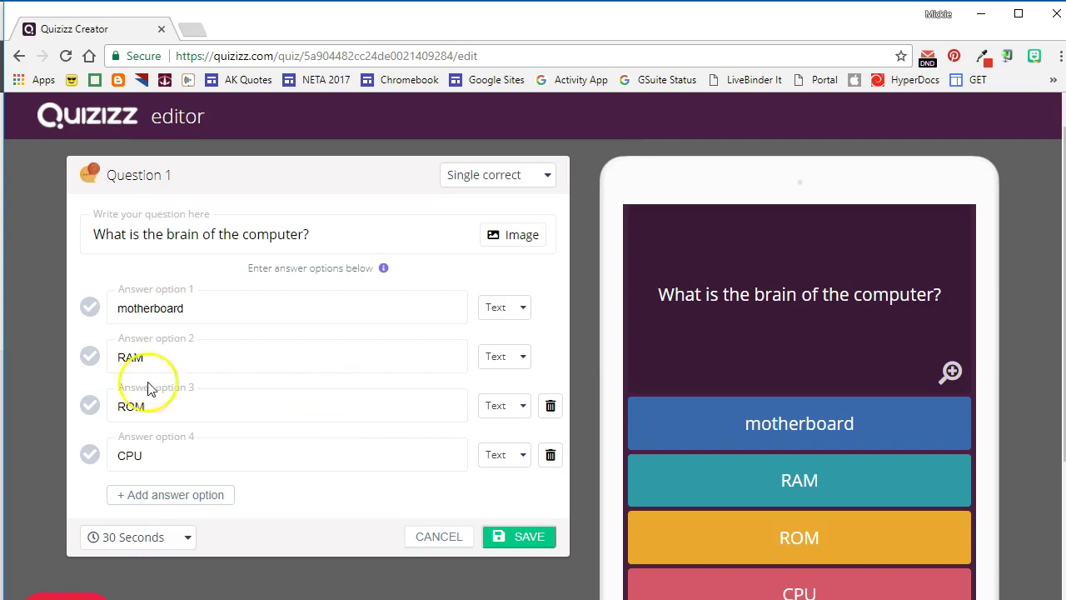
pyautogui.click(92, 454)
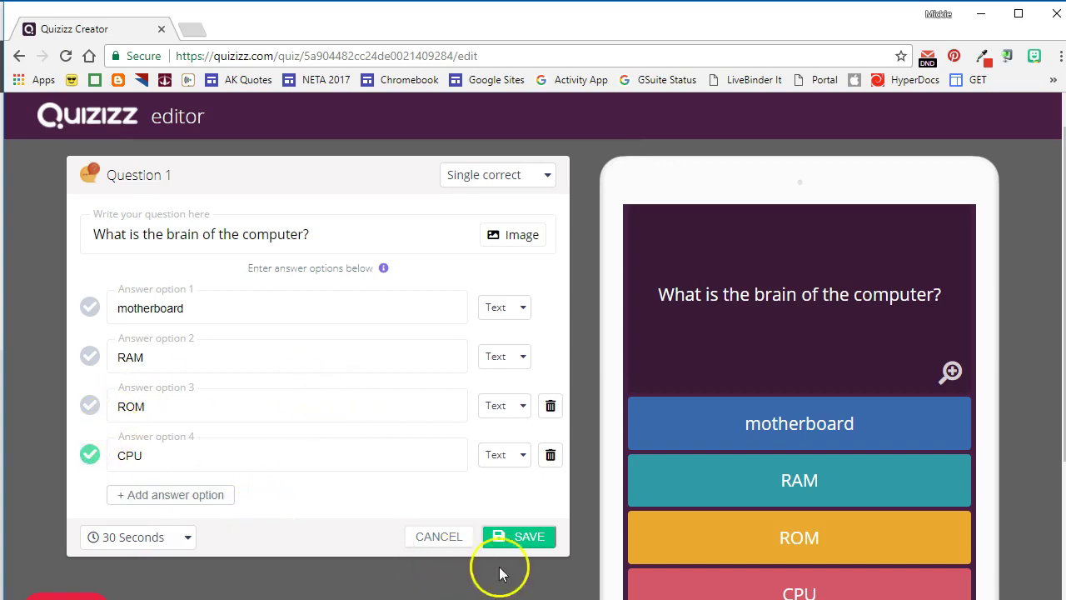
pyautogui.click(525, 537)
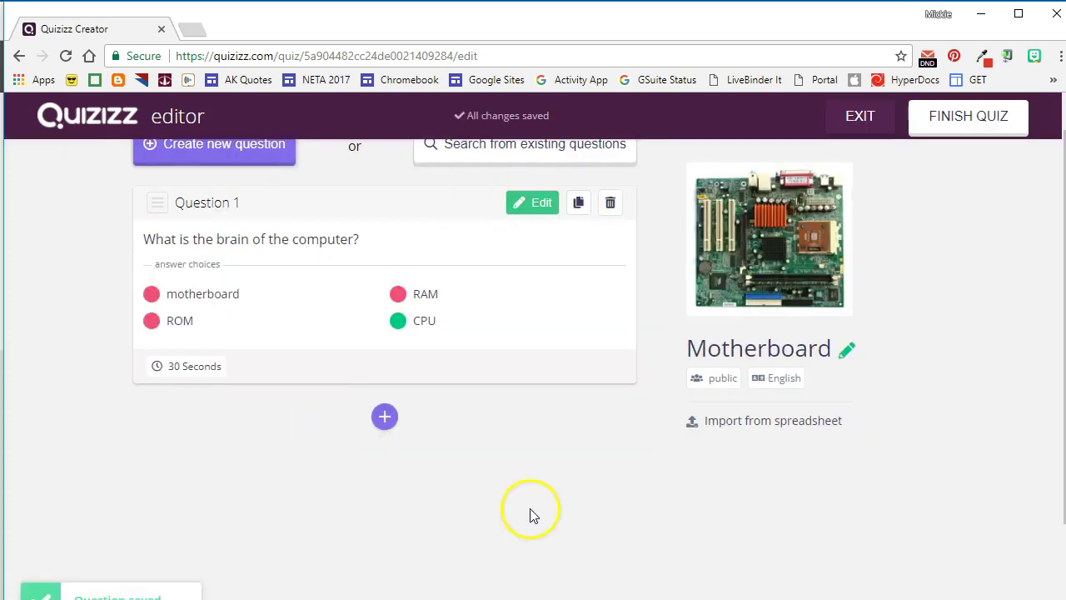
# - Add Question 2 'Which one is the motherboard?' with four image answers, motherboard correct, and save
pyautogui.click(384, 418)
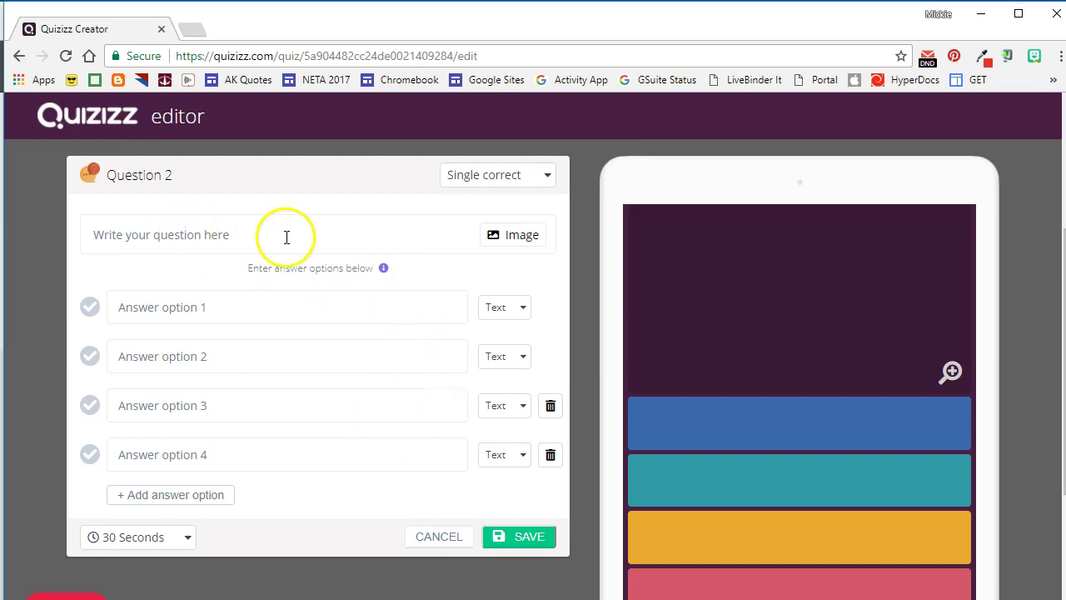
pyautogui.click(516, 310)
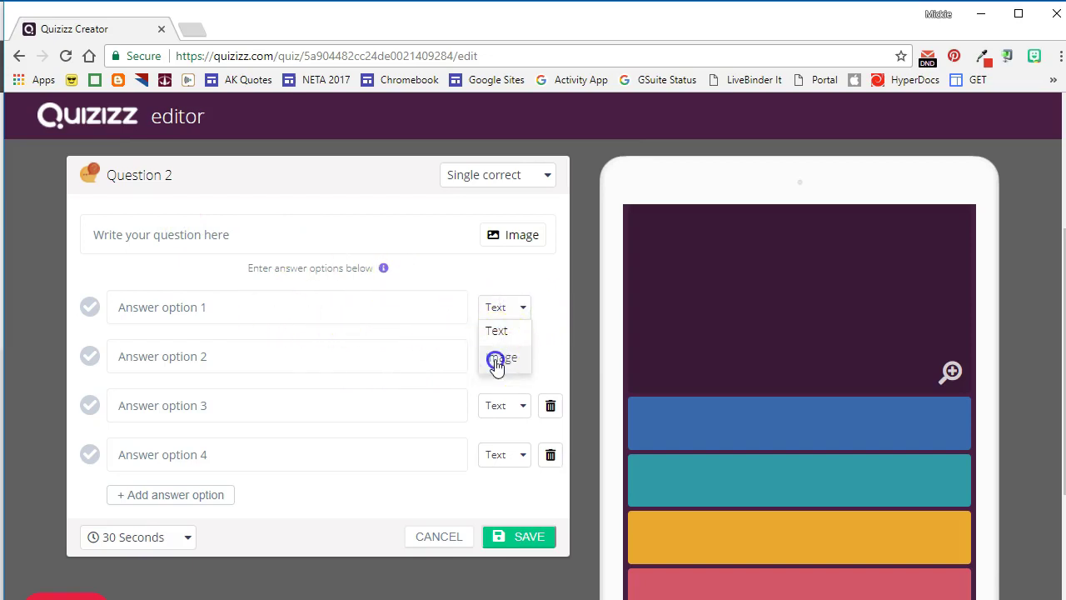
pyautogui.click(497, 359)
pyautogui.click(512, 357)
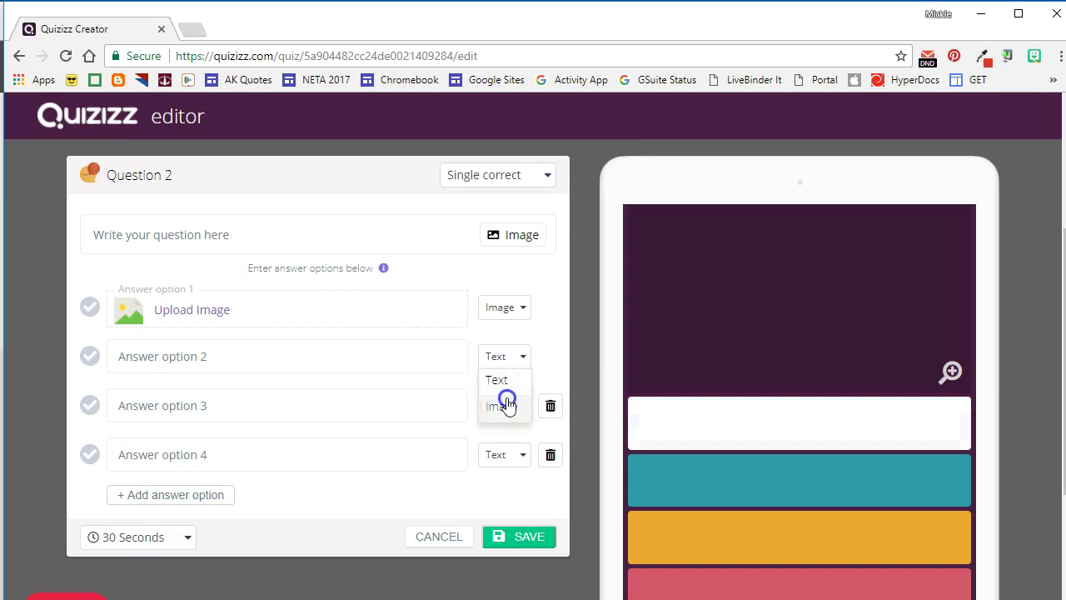
pyautogui.click(506, 406)
pyautogui.click(503, 406)
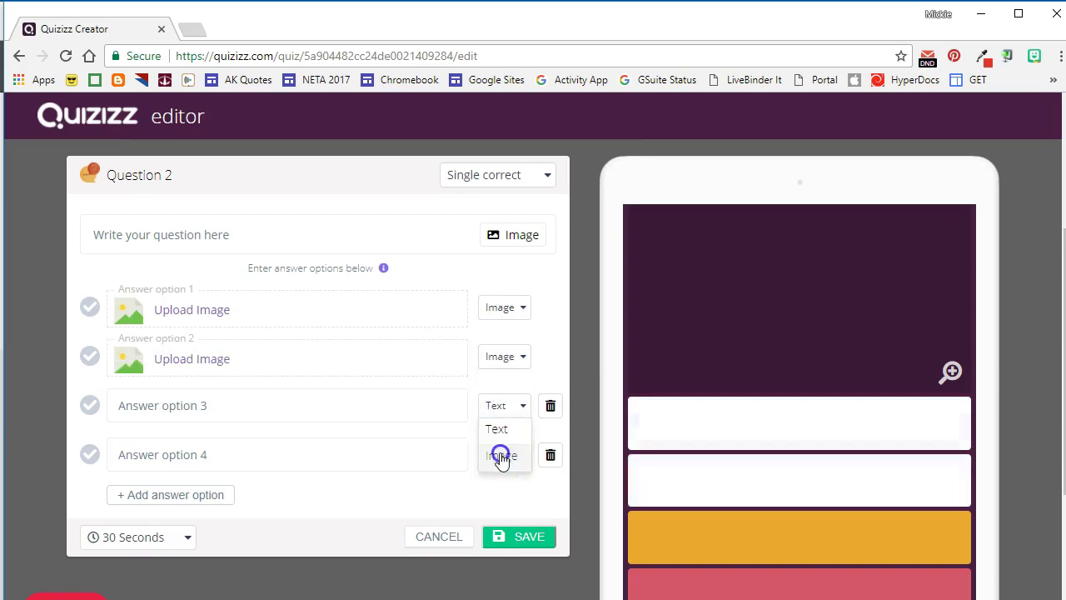
pyautogui.click(501, 457)
pyautogui.click(500, 454)
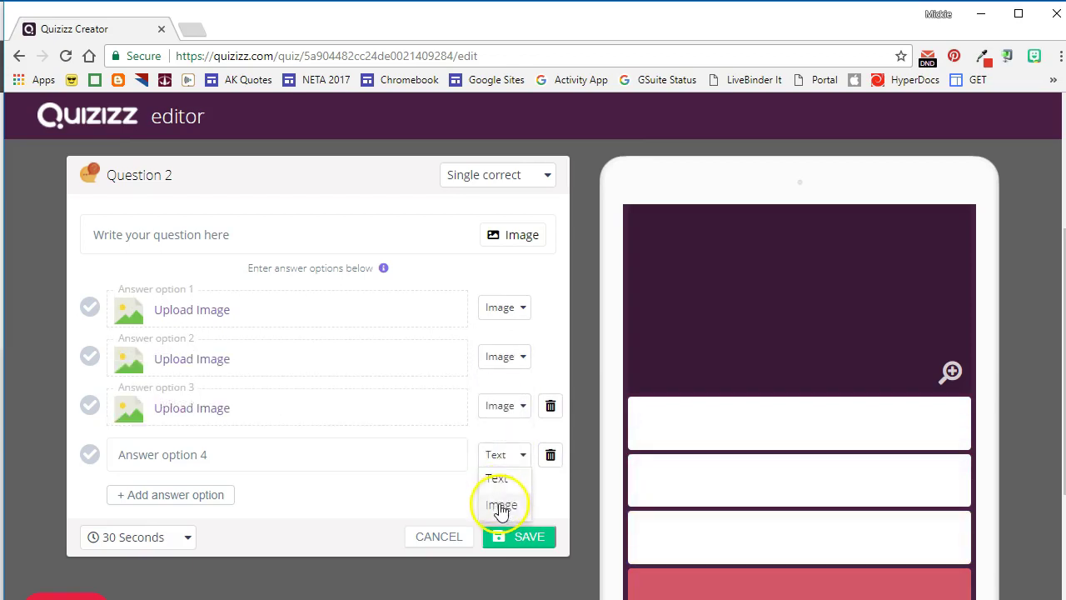
pyautogui.click(500, 506)
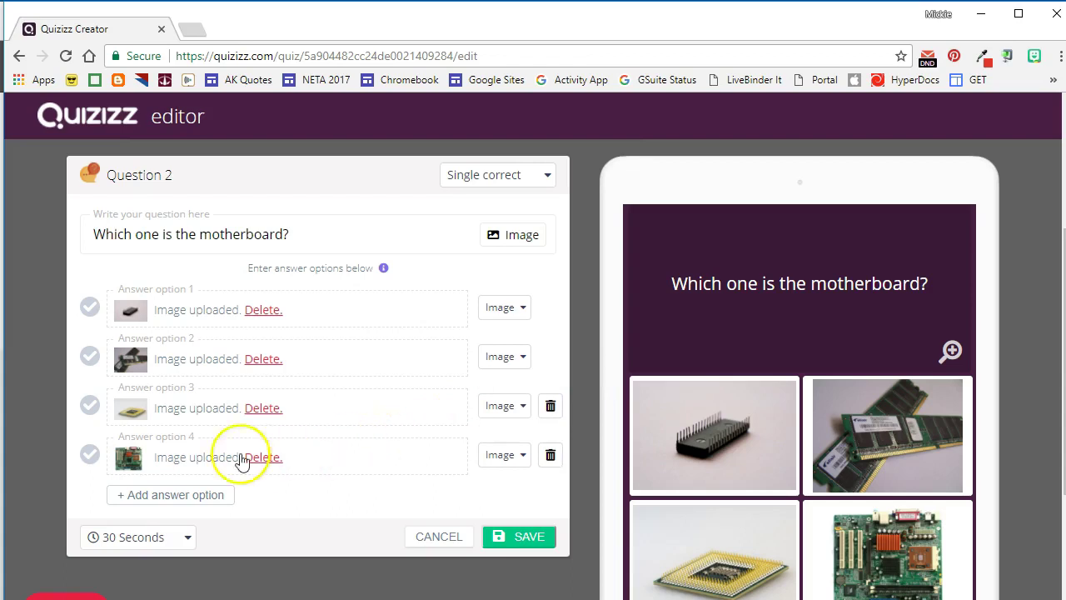
pyautogui.click(90, 454)
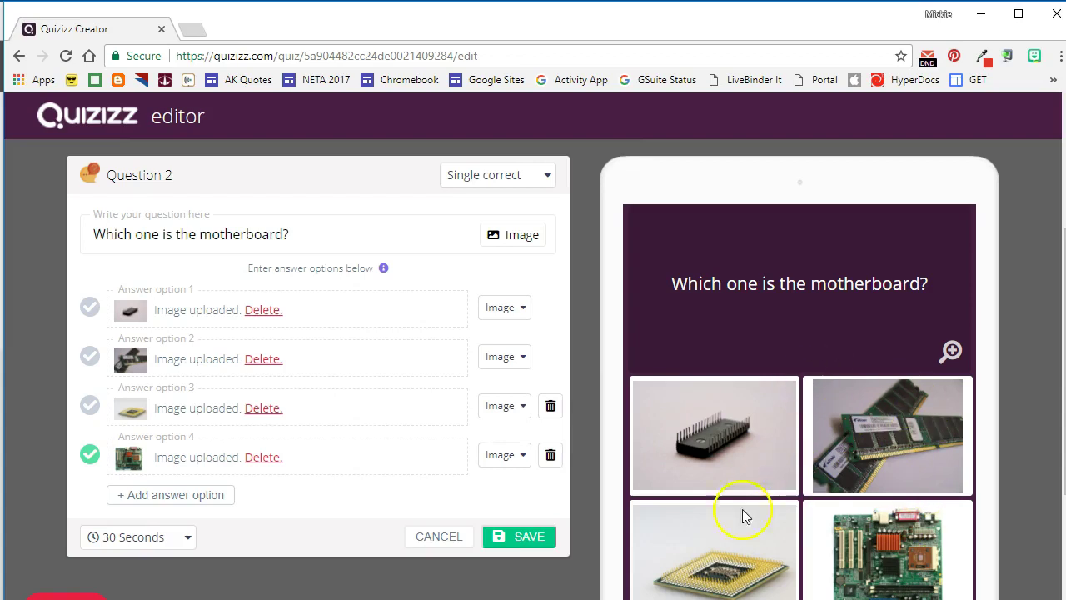
pyautogui.click(511, 535)
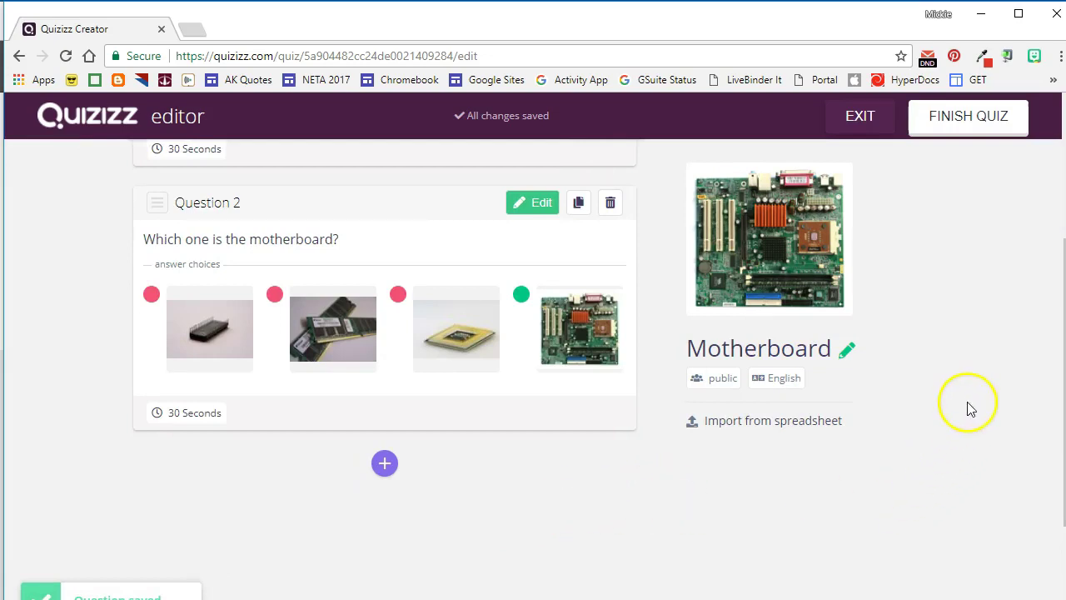
# - Finish the quiz with grades 5th to 12th, subject Computers, topic Other, and save details
pyautogui.click(962, 125)
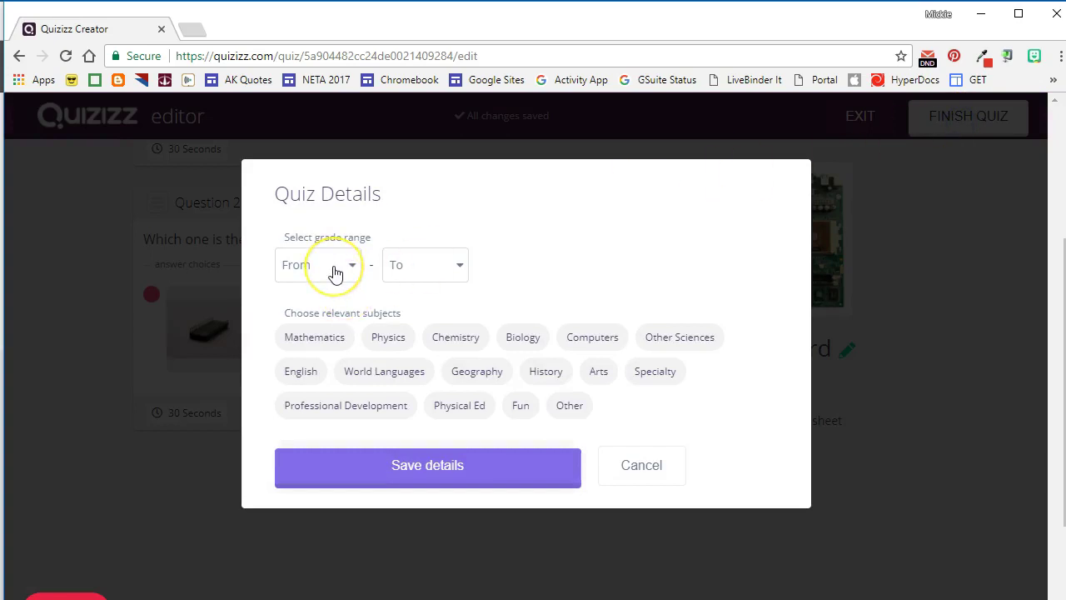
pyautogui.click(339, 265)
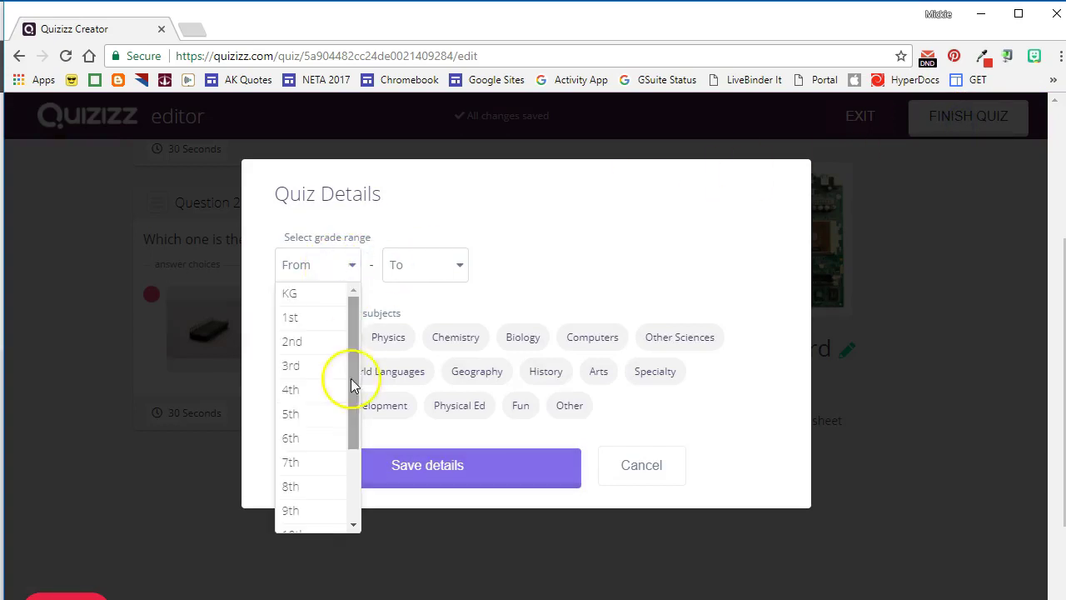
pyautogui.click(305, 414)
pyautogui.click(422, 267)
pyautogui.scroll(-2, 433, 395)
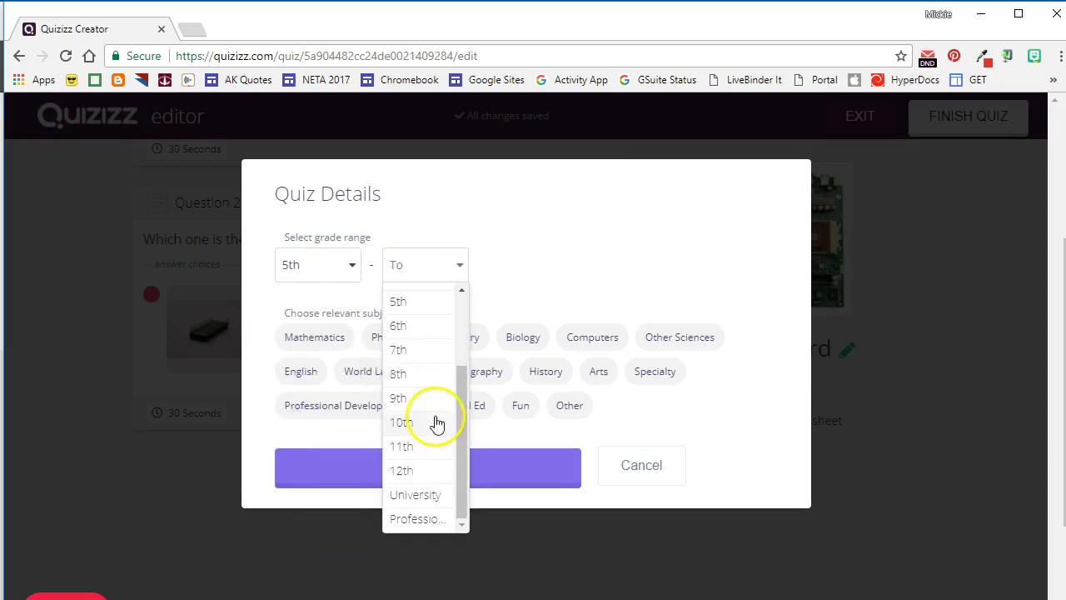
pyautogui.click(427, 471)
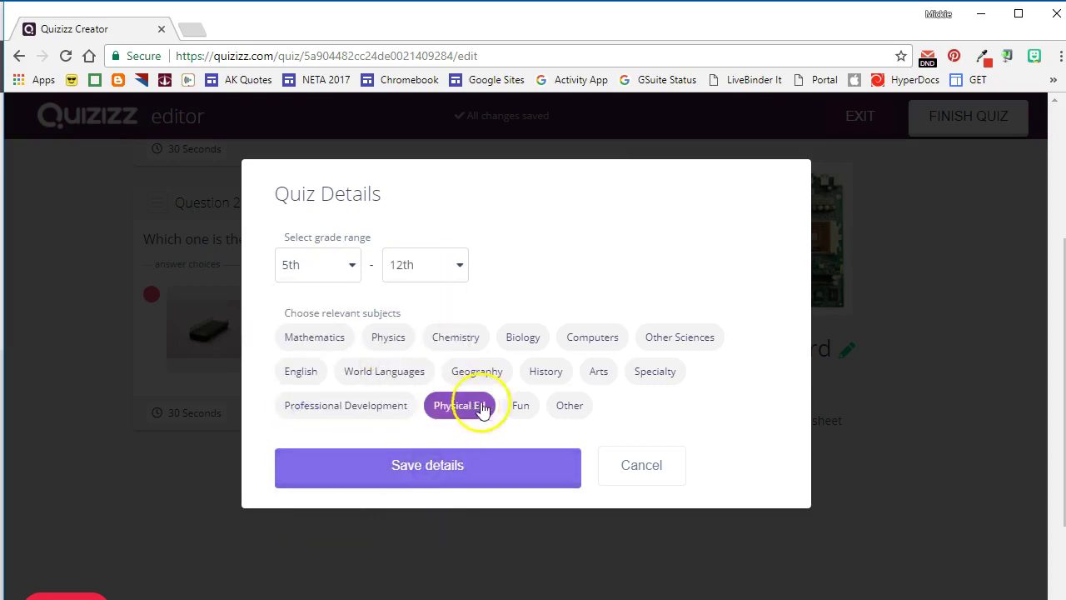
pyautogui.click(595, 338)
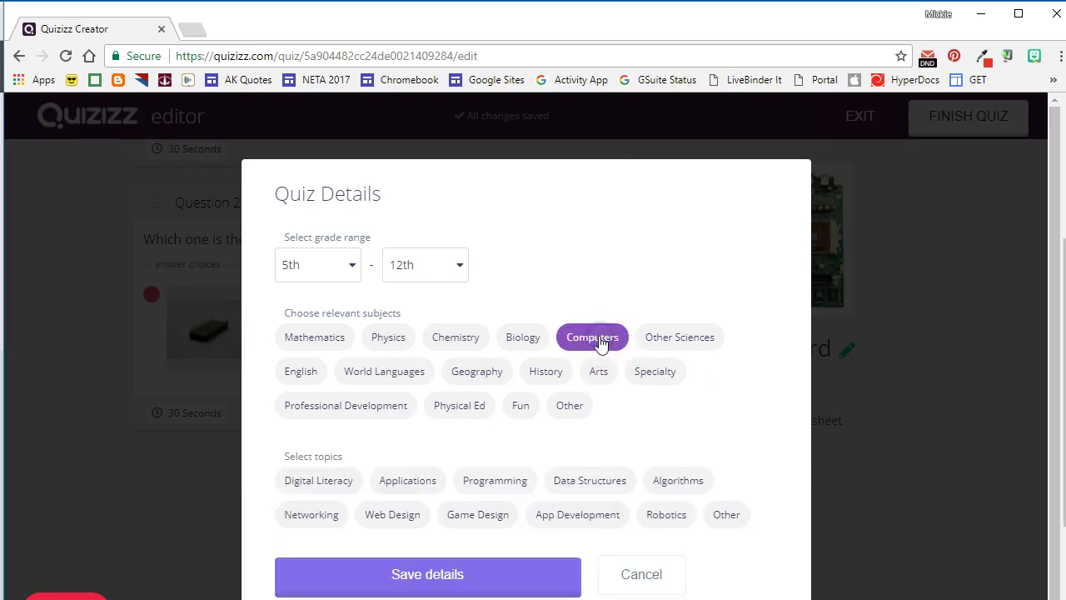
pyautogui.click(721, 516)
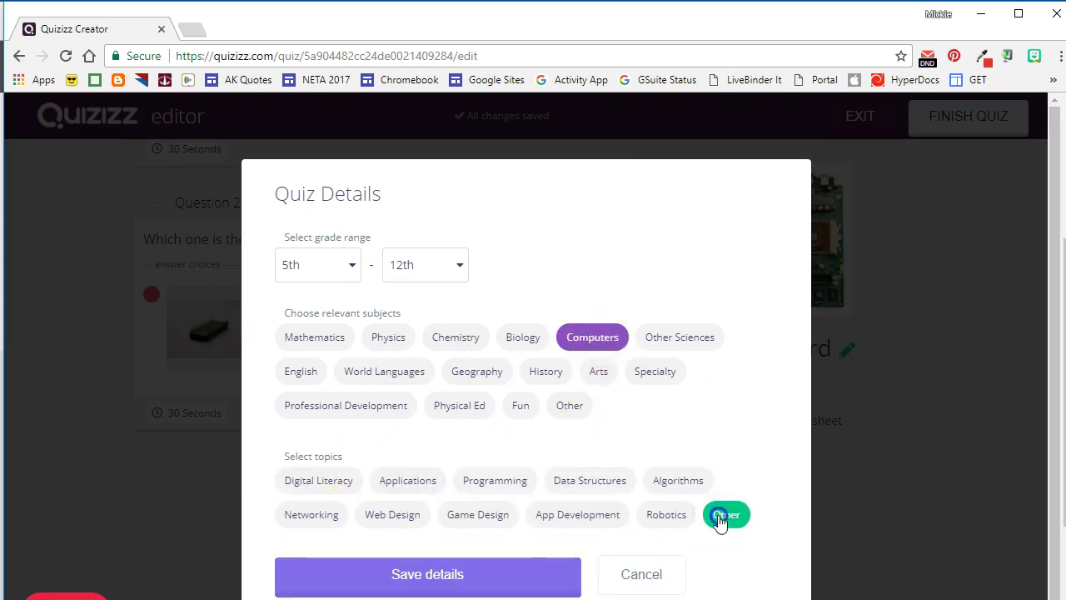
pyautogui.click(422, 575)
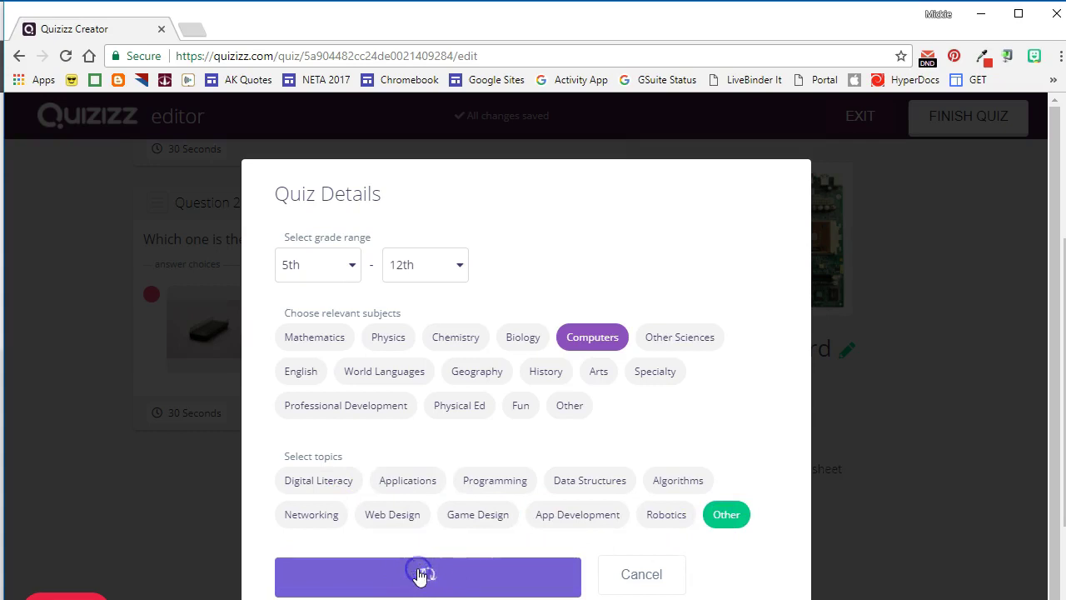